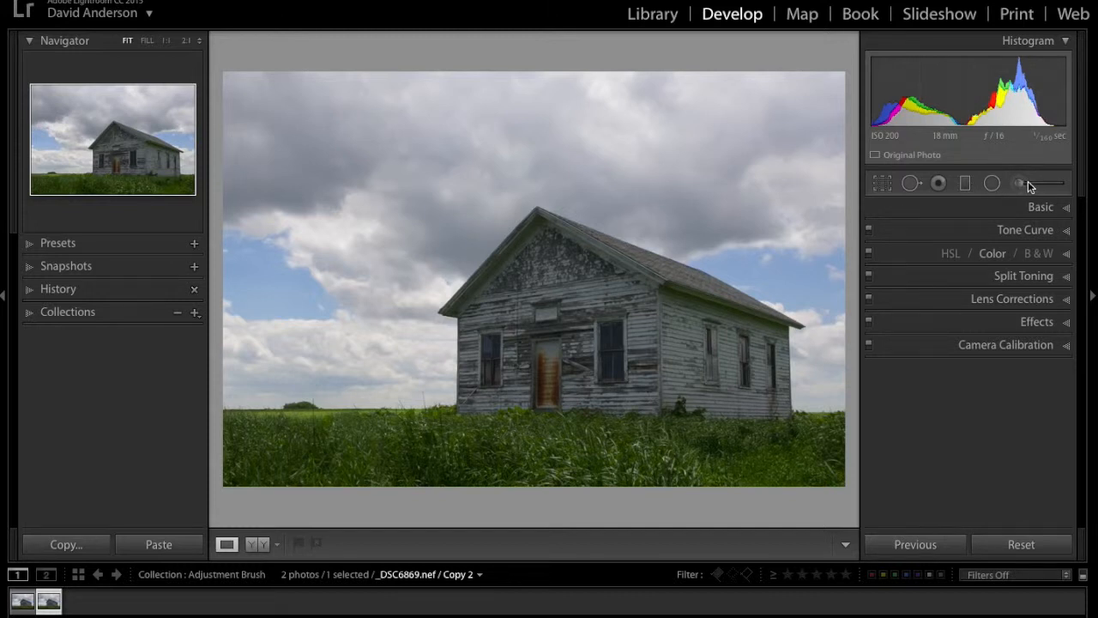
# Step: Paint an Adjustment Brush mask over the wooden building's walls with the mask overlay shown
pyautogui.click(1028, 182)
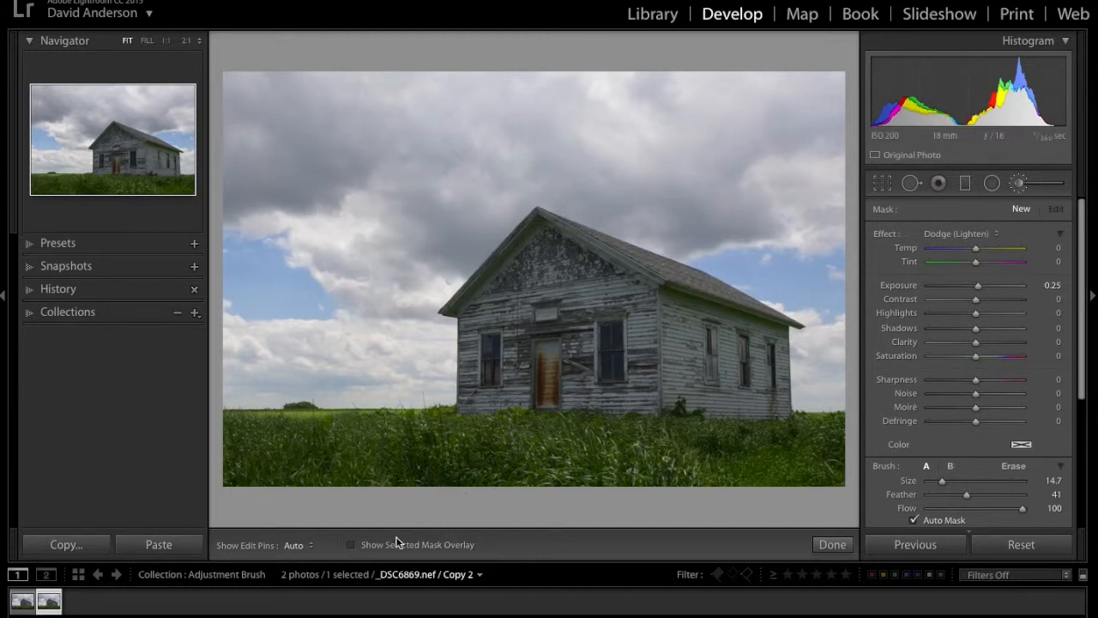
pyautogui.click(353, 545)
pyautogui.moveTo(481, 404)
pyautogui.mouseDown()
pyautogui.moveTo(488, 331)
pyautogui.moveTo(471, 311)
pyautogui.moveTo(543, 227)
pyautogui.moveTo(650, 303)
pyautogui.moveTo(769, 339)
pyautogui.moveTo(769, 412)
pyautogui.moveTo(649, 390)
pyautogui.moveTo(508, 391)
pyautogui.moveTo(522, 326)
pyautogui.moveTo(555, 283)
pyautogui.moveTo(533, 355)
pyautogui.moveTo(568, 323)
pyautogui.moveTo(600, 314)
pyautogui.moveTo(579, 352)
pyautogui.moveTo(604, 354)
pyautogui.moveTo(631, 334)
pyautogui.moveTo(583, 300)
pyautogui.moveTo(547, 328)
pyautogui.moveTo(581, 348)
pyautogui.moveTo(726, 363)
pyautogui.moveTo(527, 360)
pyautogui.moveTo(649, 354)
pyautogui.mouseUp()
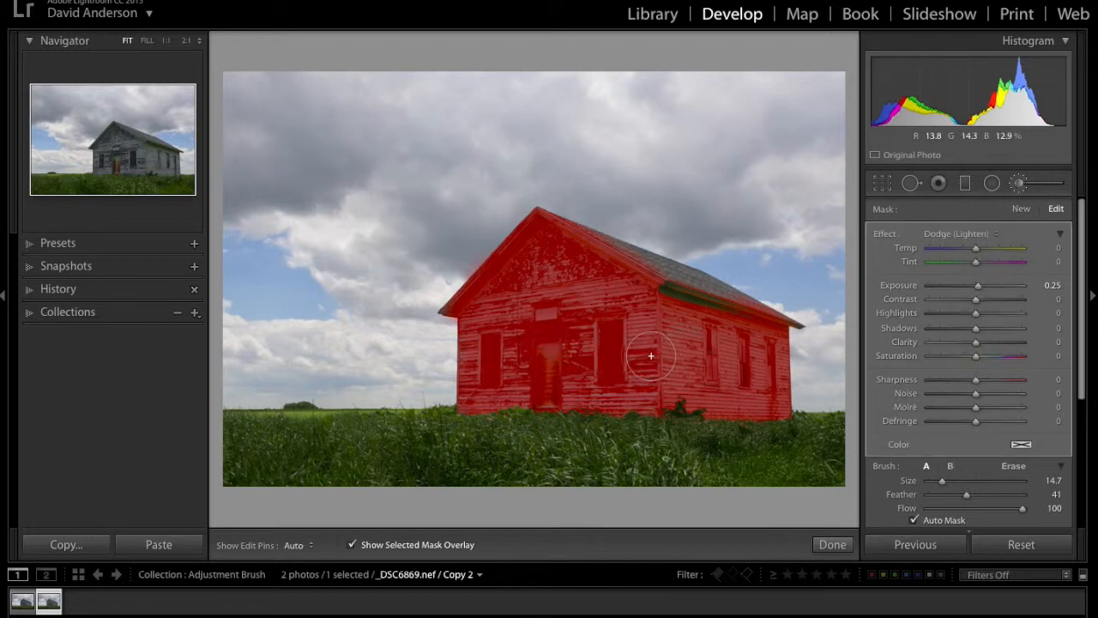
# Step: Hide the mask overlay, raise the building mask's exposure to 1.75 and recheck the masked area with the overlay
pyautogui.click(351, 546)
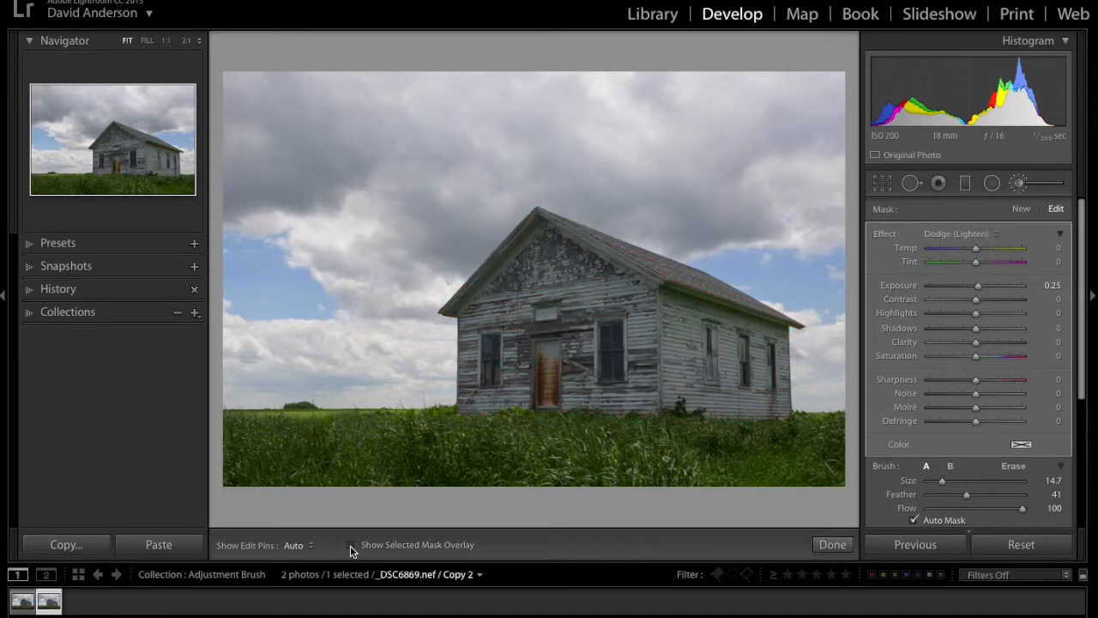
pyautogui.click(981, 286)
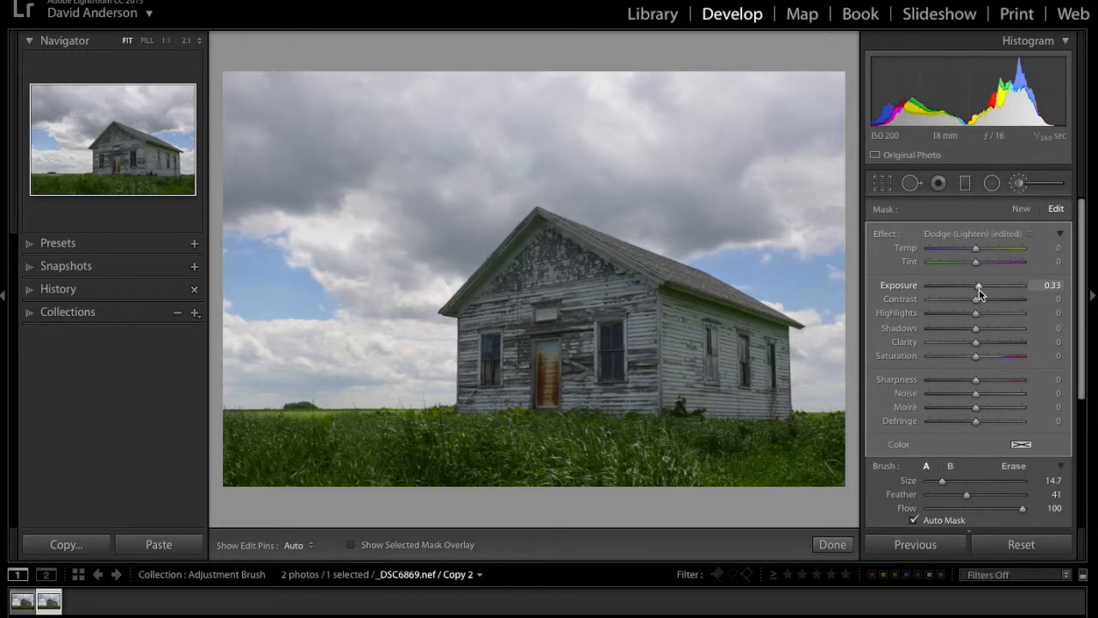
pyautogui.moveTo(984, 292); pyautogui.dragTo(996, 294)
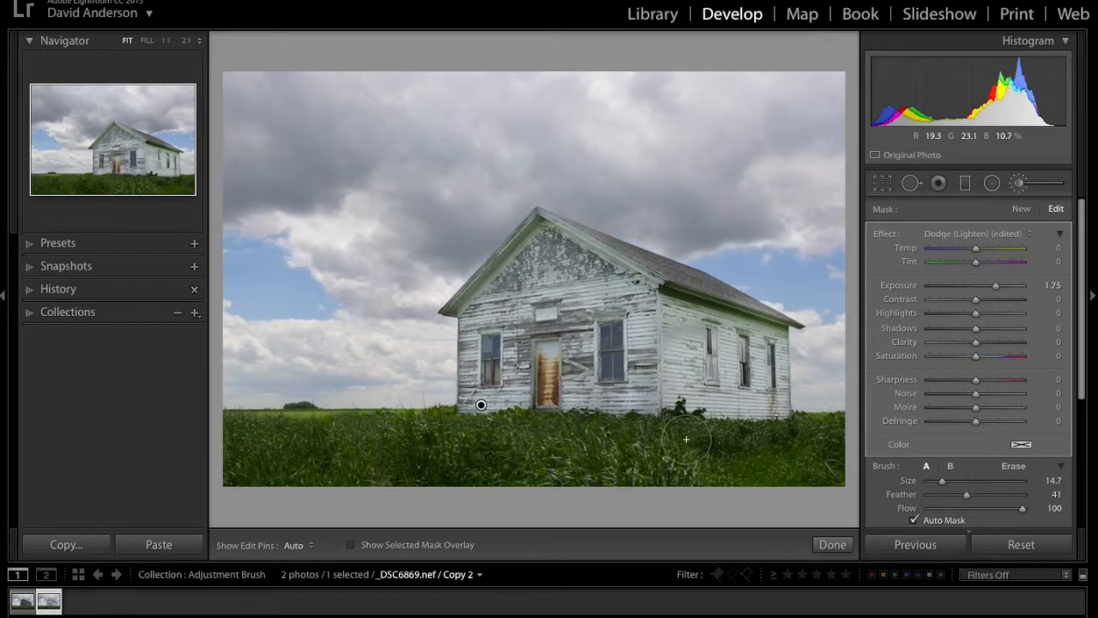
pyautogui.click(352, 545)
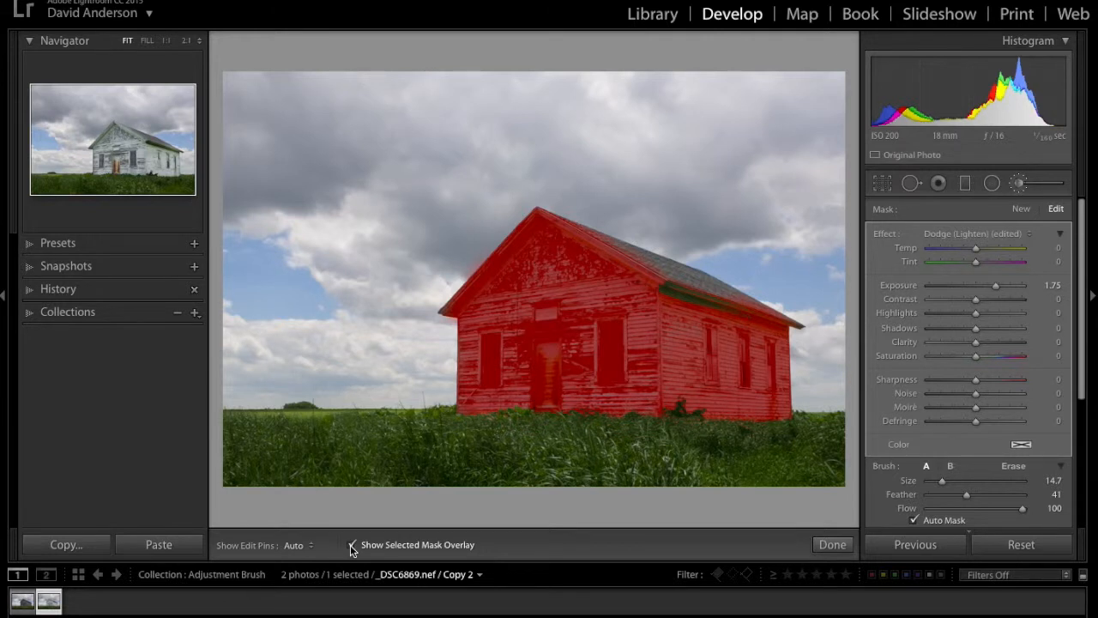
pyautogui.click(352, 546)
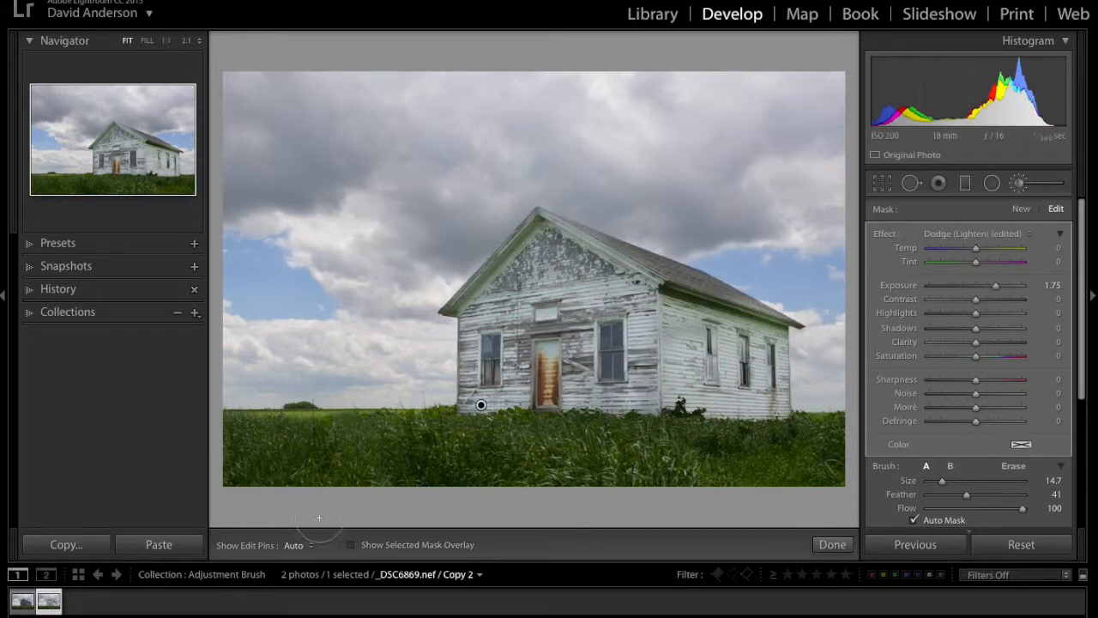
# Step: Finish the building adjustment and compare the photo before and after side by side, returning to the single view
pyautogui.click(832, 546)
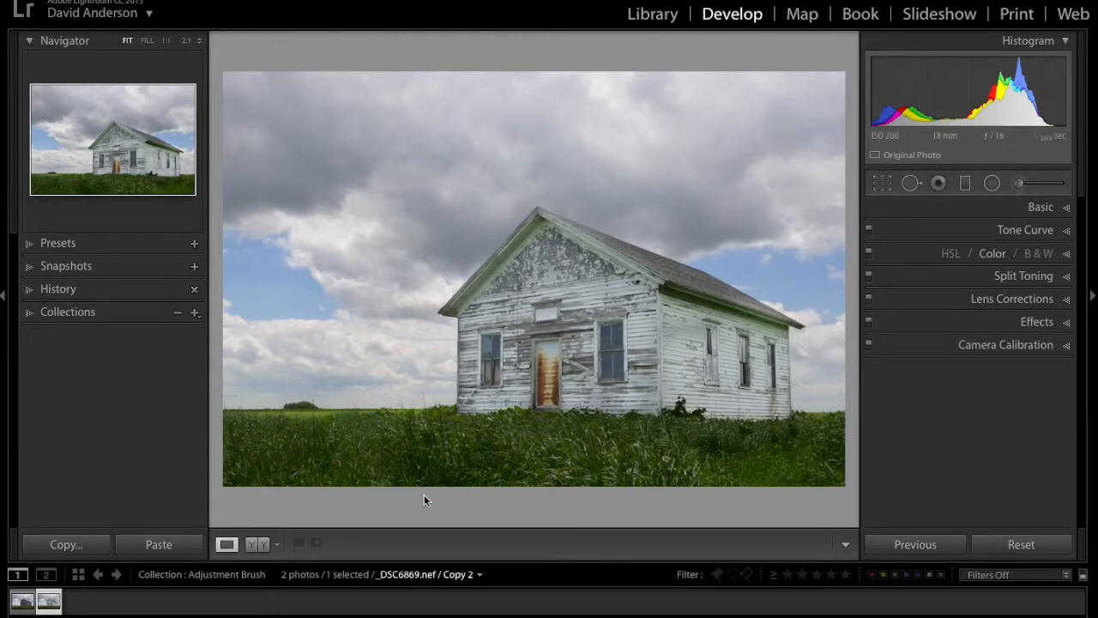
pyautogui.click(259, 547)
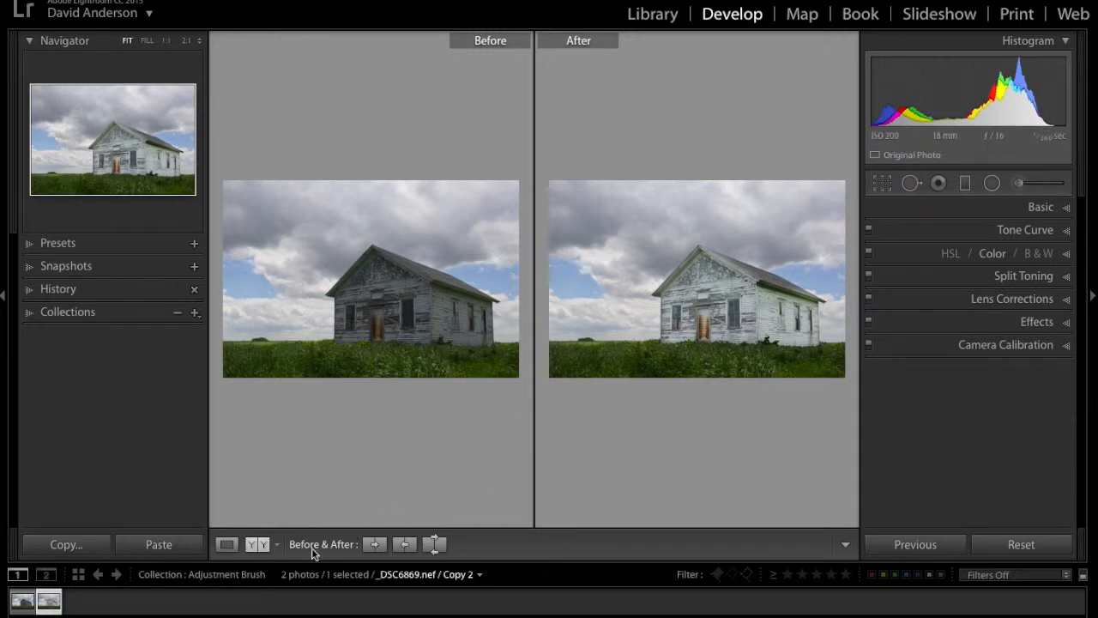
pyautogui.click(226, 544)
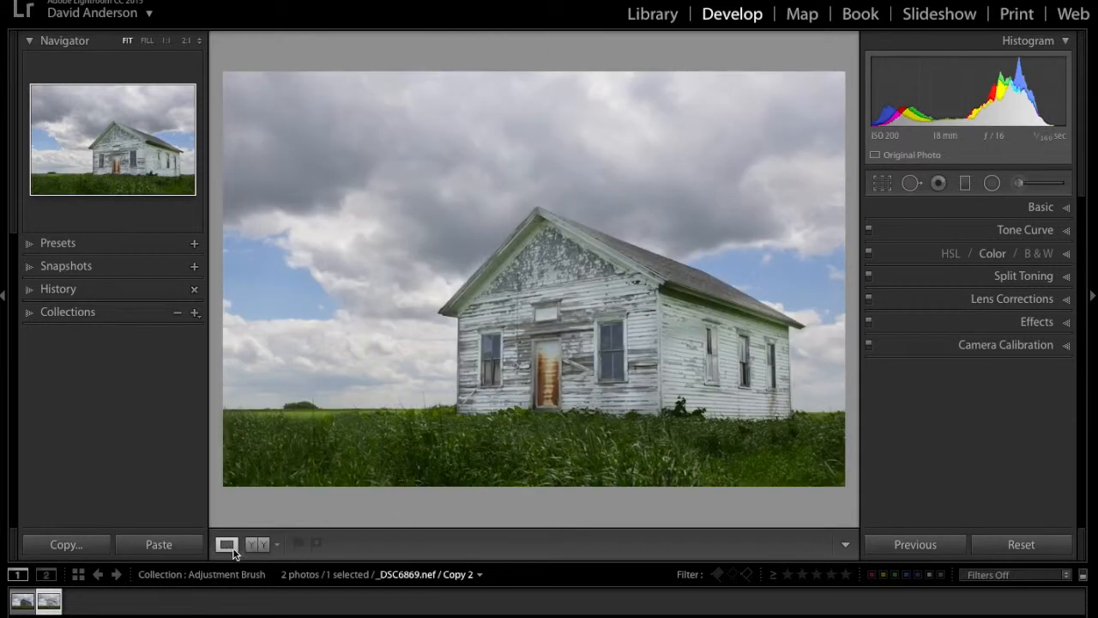
# Step: Start a new brush mask with the overlay shown and paint the sky along the building's outline and the horizon using Auto Mask
pyautogui.click(1028, 183)
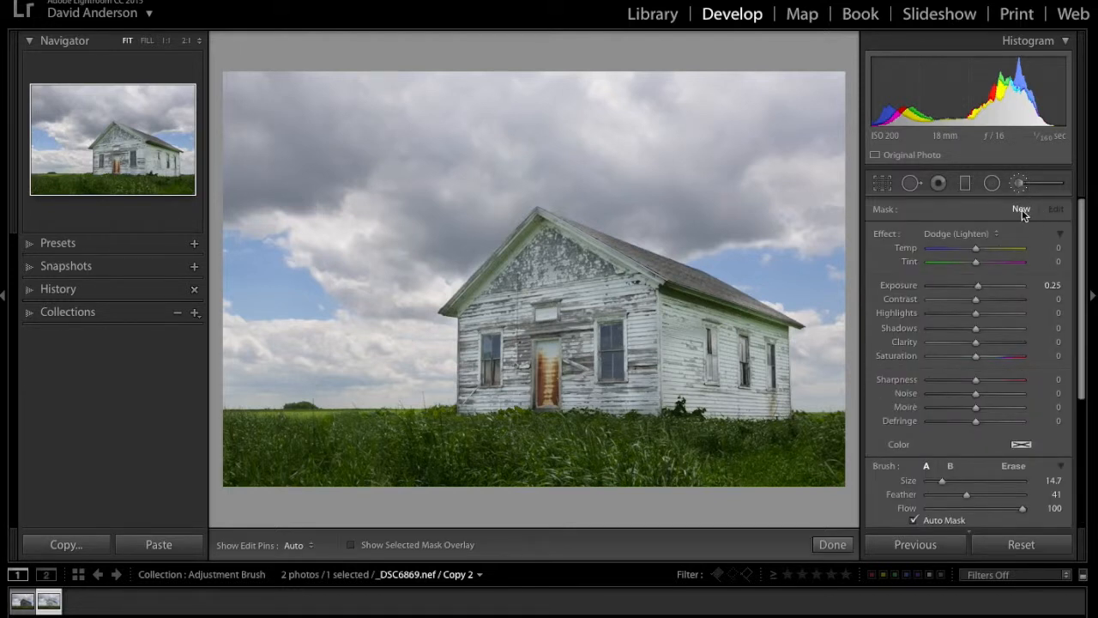
pyautogui.click(351, 544)
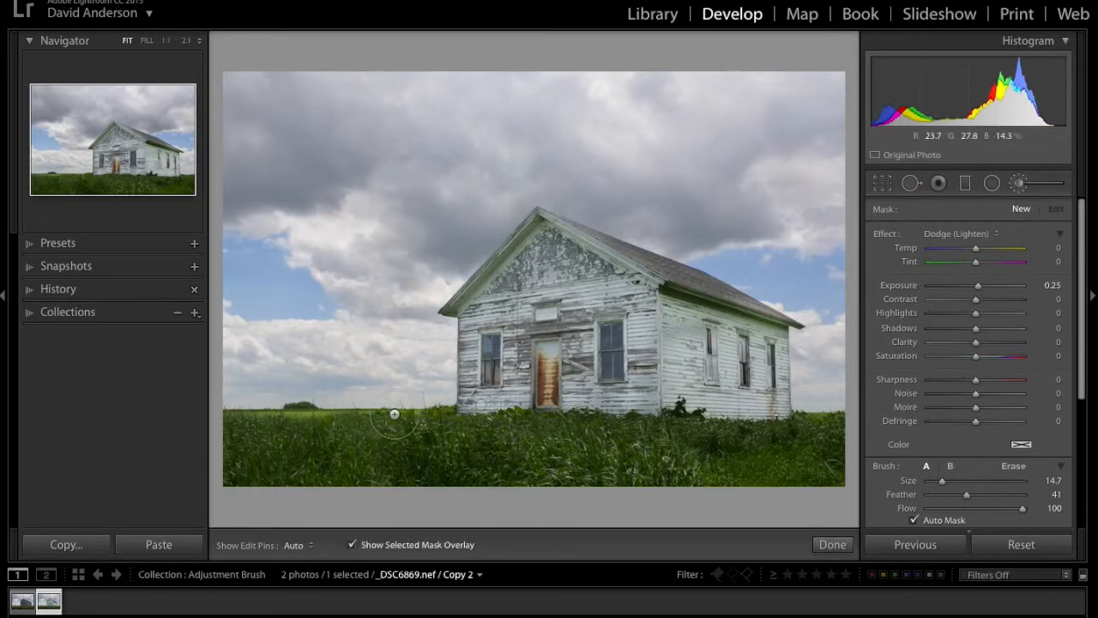
pyautogui.press('h')
pyautogui.moveTo(427, 389)
pyautogui.mouseDown()
pyautogui.moveTo(443, 330)
pyautogui.moveTo(415, 309)
pyautogui.moveTo(428, 286)
pyautogui.moveTo(509, 208)
pyautogui.moveTo(564, 185)
pyautogui.moveTo(823, 311)
pyautogui.moveTo(831, 334)
pyautogui.moveTo(805, 346)
pyautogui.moveTo(821, 418)
pyautogui.moveTo(831, 413)
pyautogui.moveTo(836, 360)
pyautogui.moveTo(824, 292)
pyautogui.moveTo(766, 261)
pyautogui.mouseUp()
pyautogui.moveTo(424, 387)
pyautogui.mouseDown()
pyautogui.moveTo(286, 403)
pyautogui.moveTo(203, 387)
pyautogui.mouseUp()
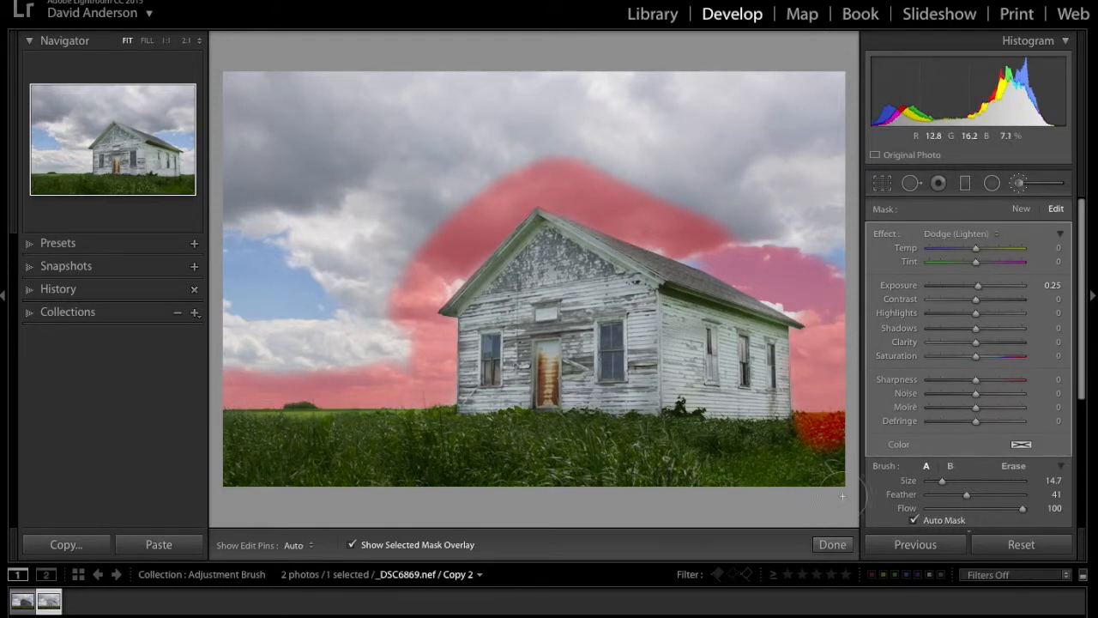
# Step: Turn off Auto Mask and paint the rest of the sky into the mask
pyautogui.click(917, 522)
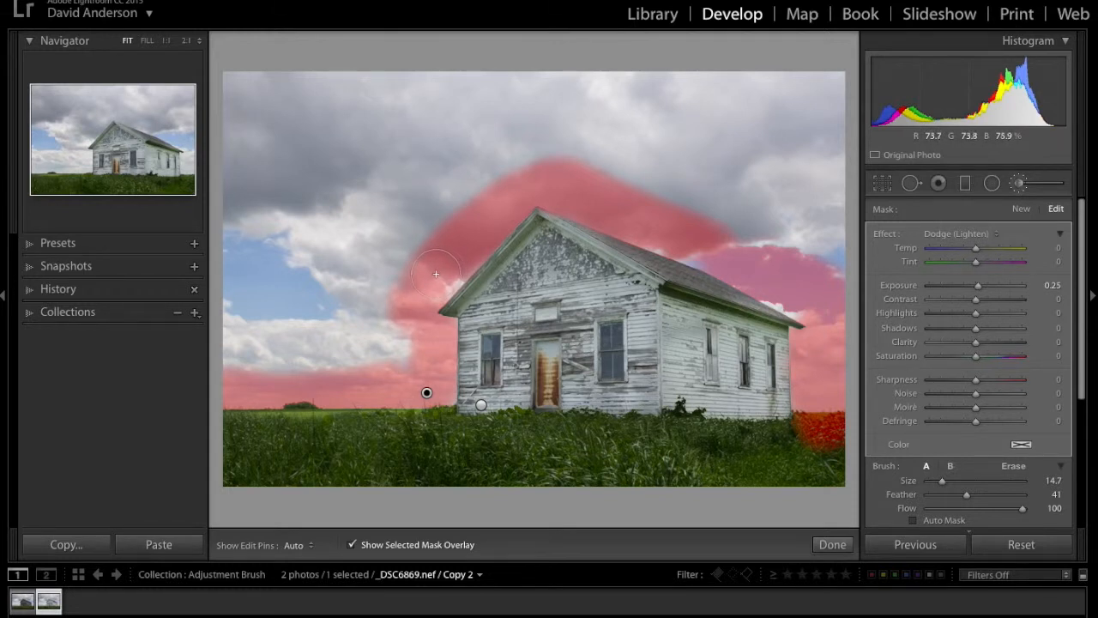
pyautogui.press('h')
pyautogui.press('h')
pyautogui.press('h')
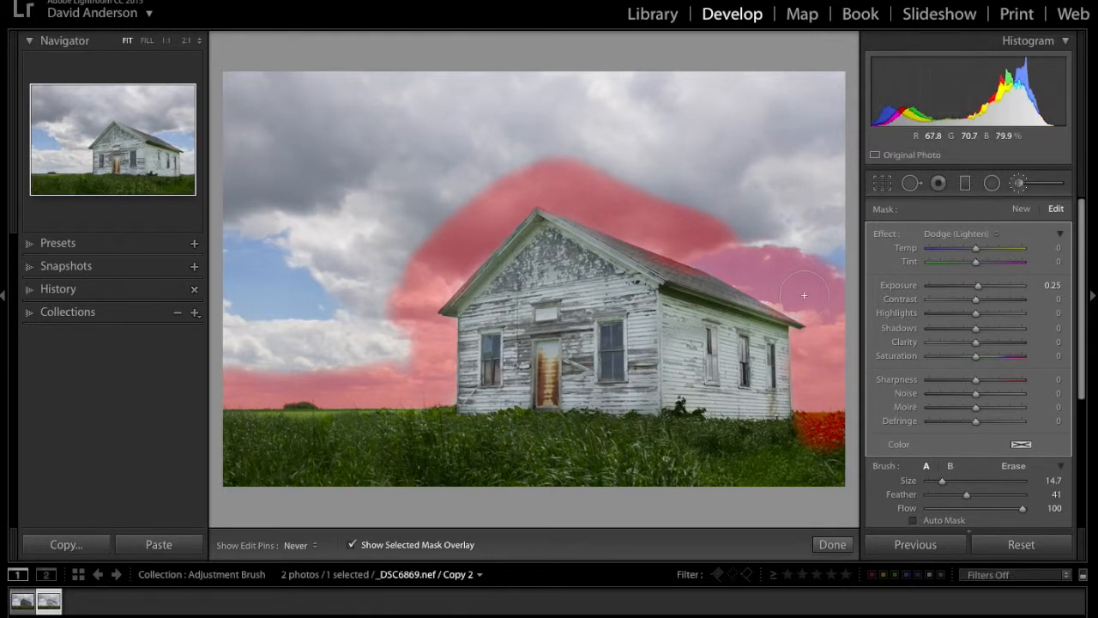
pyautogui.press('h')
pyautogui.moveTo(833, 262)
pyautogui.mouseDown()
pyautogui.moveTo(829, 77)
pyautogui.moveTo(579, 62)
pyautogui.moveTo(294, 64)
pyautogui.moveTo(222, 76)
pyautogui.moveTo(228, 98)
pyautogui.moveTo(387, 113)
pyautogui.moveTo(821, 107)
pyautogui.moveTo(814, 133)
pyautogui.moveTo(651, 139)
pyautogui.moveTo(282, 122)
pyautogui.moveTo(213, 136)
pyautogui.moveTo(380, 168)
pyautogui.moveTo(790, 171)
pyautogui.moveTo(802, 188)
pyautogui.moveTo(666, 204)
pyautogui.moveTo(803, 242)
pyautogui.mouseUp()
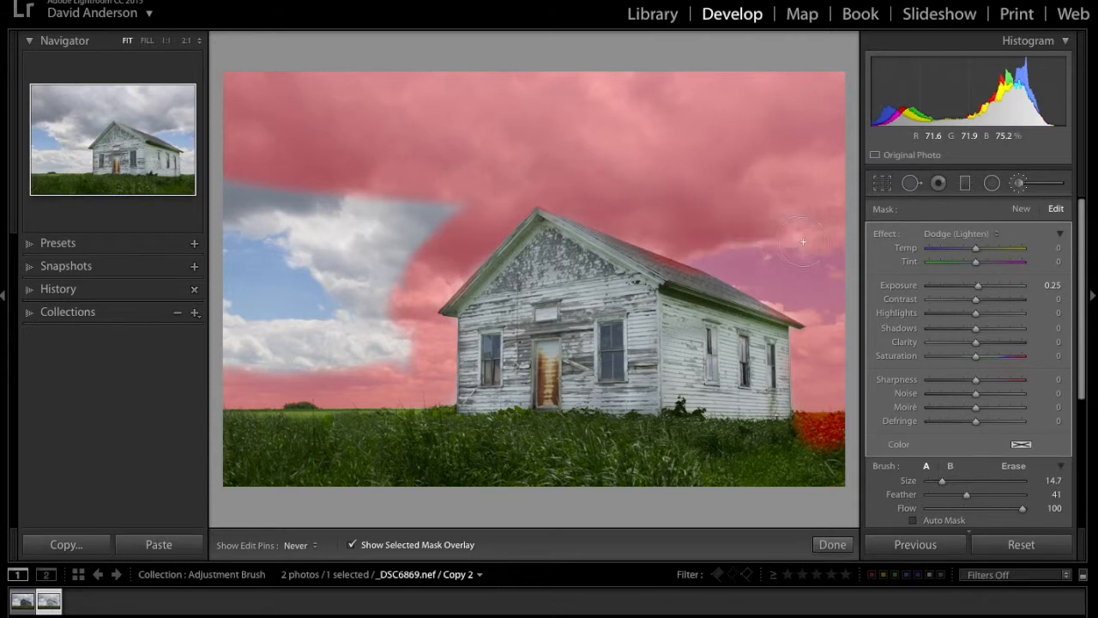
pyautogui.press('h')
pyautogui.moveTo(433, 206)
pyautogui.mouseDown()
pyautogui.moveTo(393, 258)
pyautogui.moveTo(388, 344)
pyautogui.moveTo(243, 376)
pyautogui.moveTo(245, 189)
pyautogui.moveTo(288, 319)
pyautogui.moveTo(292, 249)
pyautogui.moveTo(321, 193)
pyautogui.moveTo(339, 335)
pyautogui.moveTo(363, 289)
pyautogui.moveTo(390, 274)
pyautogui.mouseUp()
pyautogui.moveTo(405, 192); pyautogui.dragTo(400, 188)
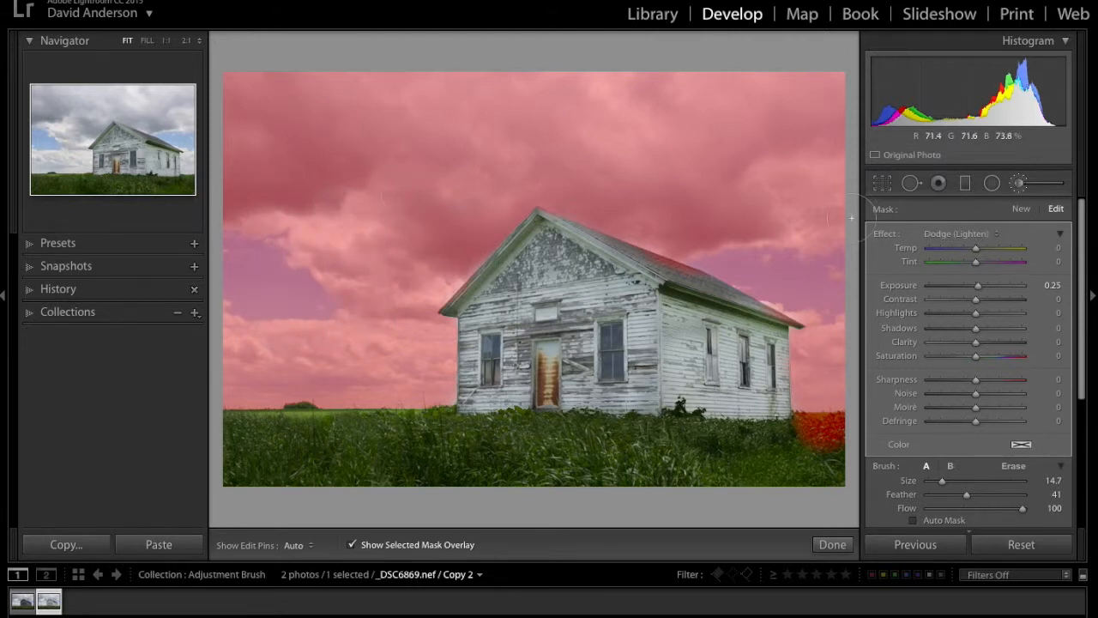
# Step: Erase the sky mask's spill from the grass beside the building's far corner
pyautogui.moveTo(815, 446); pyautogui.dragTo(799, 455)
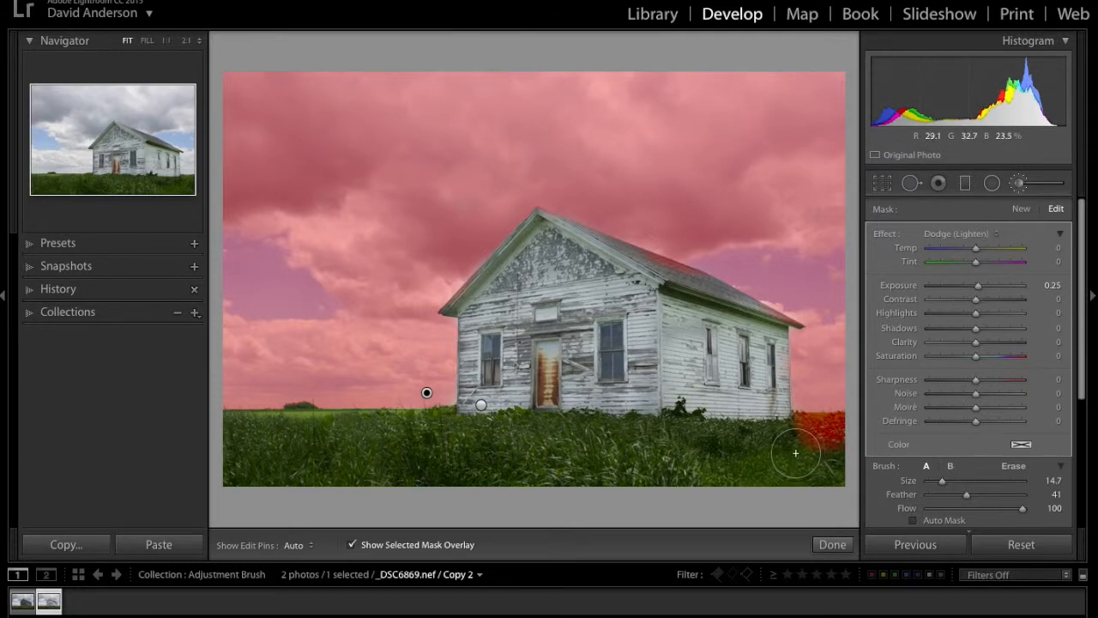
pyautogui.click(1014, 467)
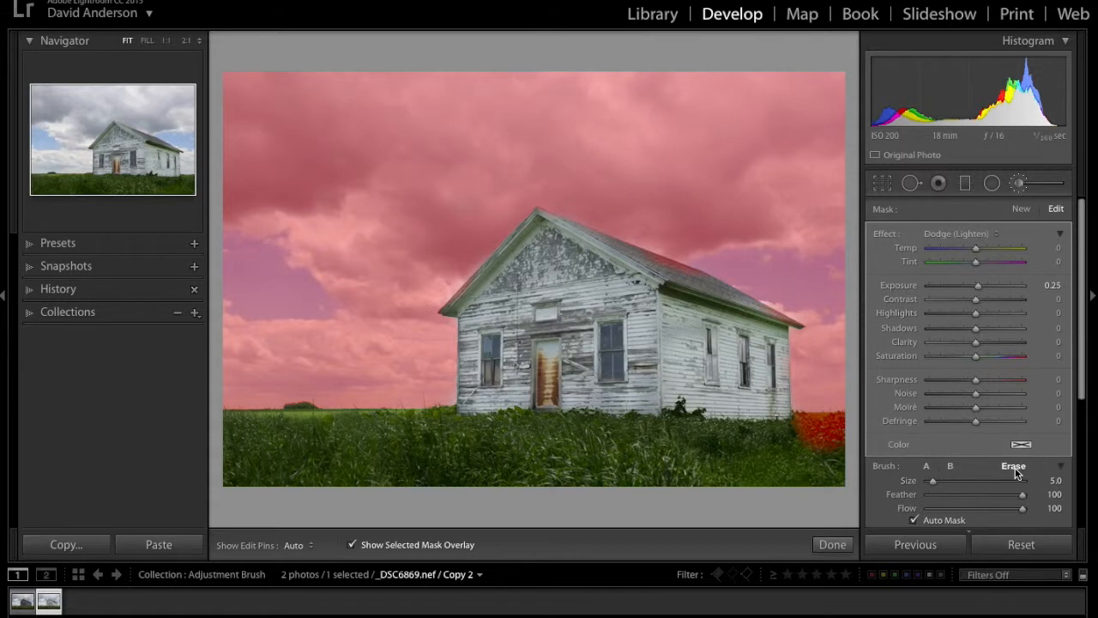
pyautogui.press('h')
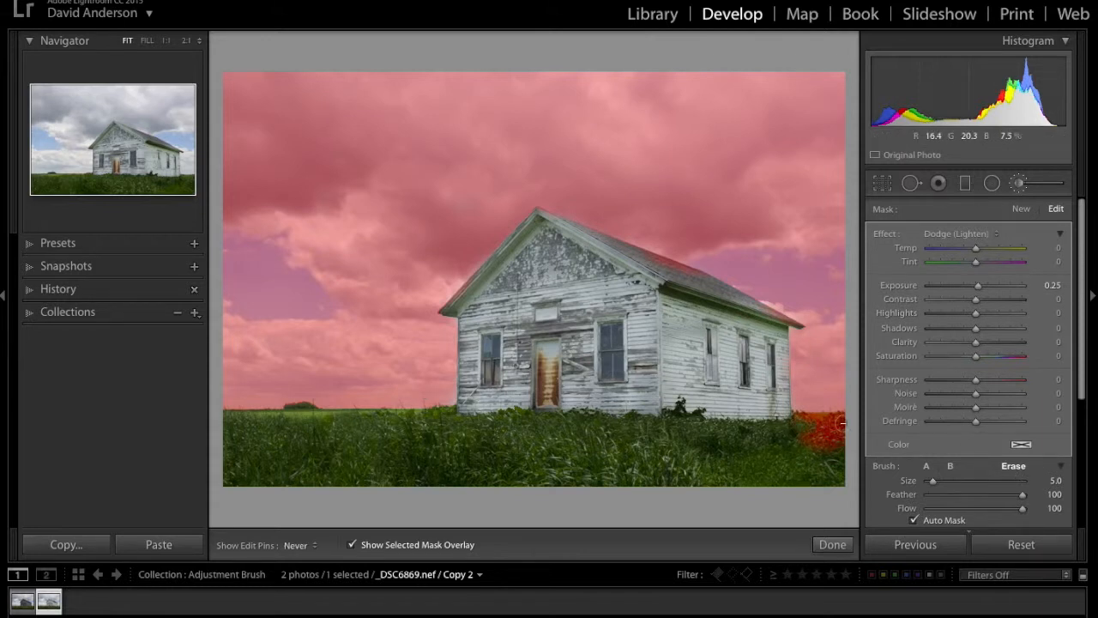
pyautogui.moveTo(841, 422)
pyautogui.mouseDown()
pyautogui.moveTo(803, 421)
pyautogui.moveTo(794, 429)
pyautogui.moveTo(837, 435)
pyautogui.moveTo(793, 442)
pyautogui.moveTo(836, 444)
pyautogui.moveTo(792, 453)
pyautogui.mouseUp()
pyautogui.press('h')
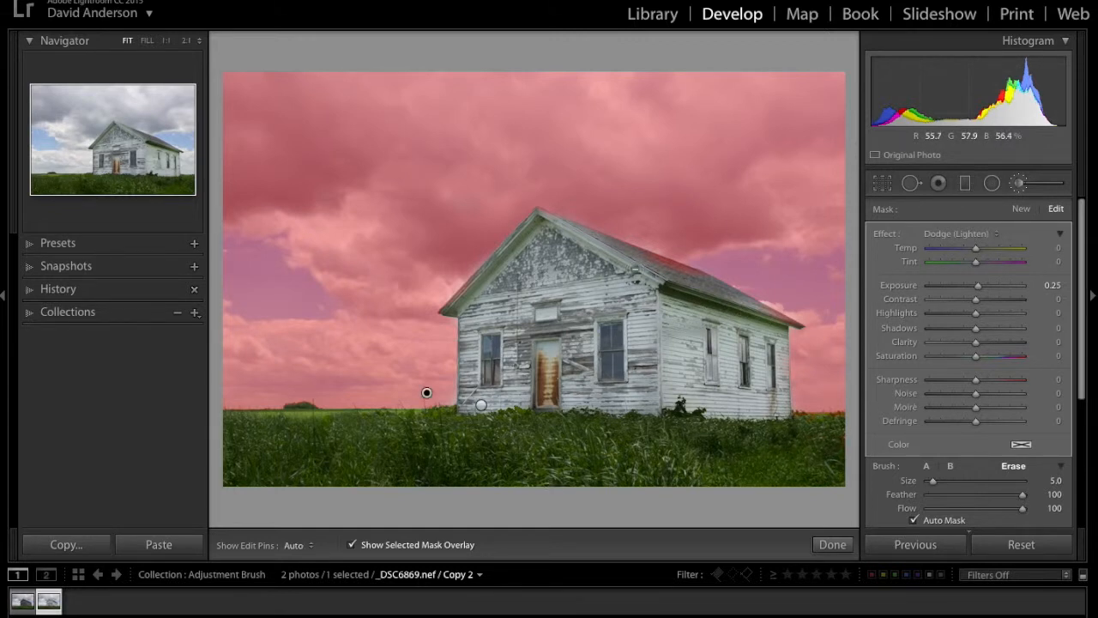
# Step: Erase the sky mask's spill along the edge of the building's roof
pyautogui.press('h')
pyautogui.moveTo(656, 266)
pyautogui.mouseDown()
pyautogui.moveTo(696, 277)
pyautogui.moveTo(633, 250)
pyautogui.mouseUp()
pyautogui.moveTo(776, 319); pyautogui.dragTo(785, 327)
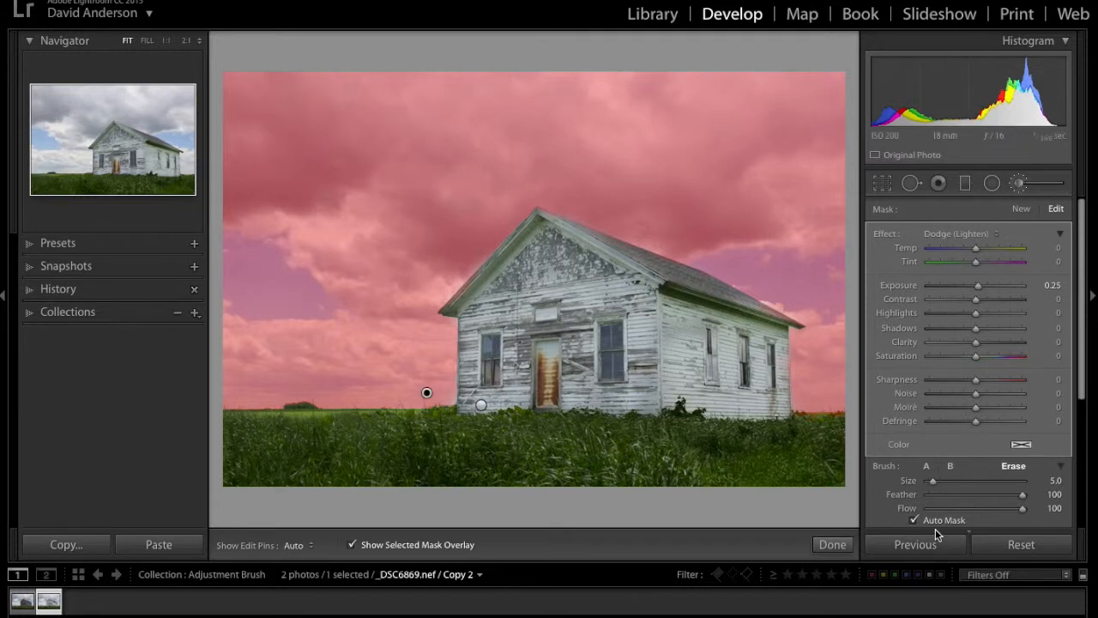
# Step: Hide the mask overlay and set the sky mask's exposure to -0.50 and temperature to 24
pyautogui.click(351, 545)
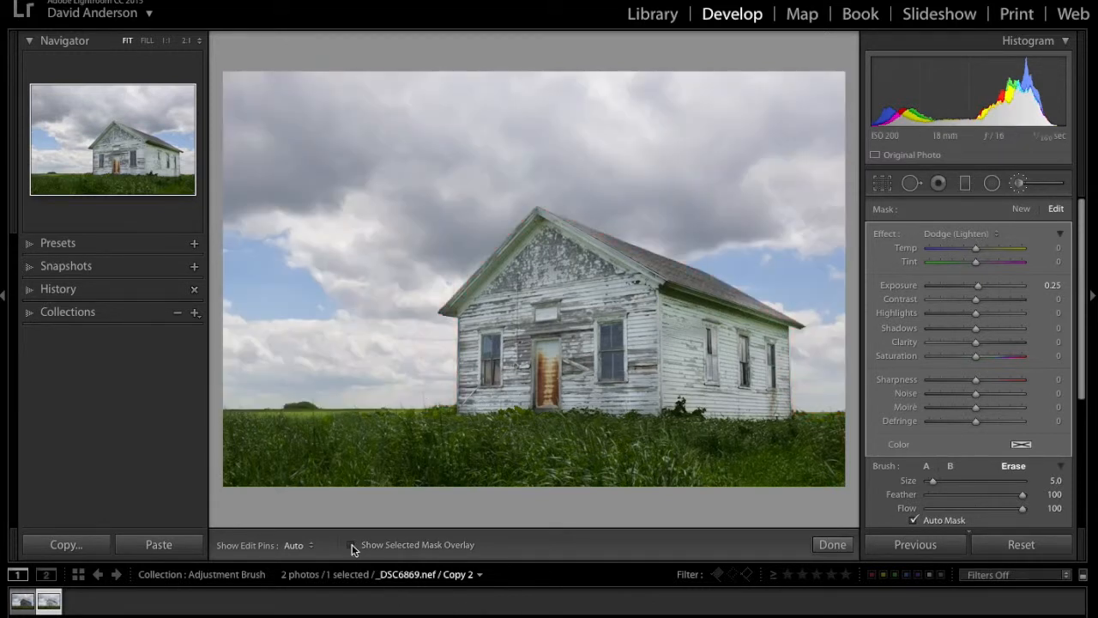
pyautogui.click(978, 285)
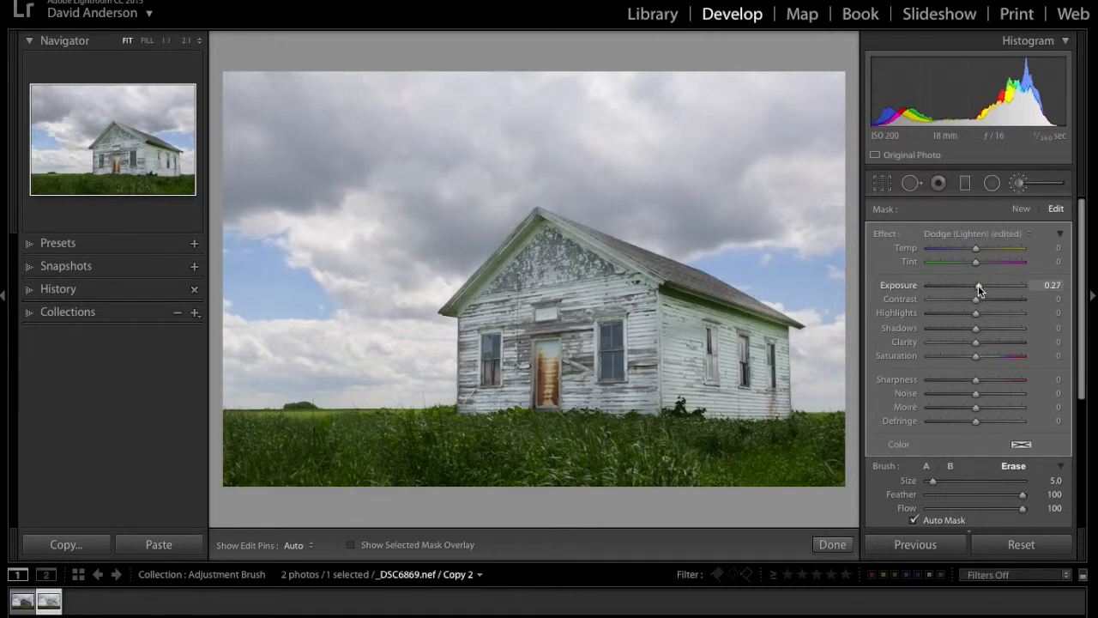
pyautogui.moveTo(978, 285); pyautogui.dragTo(970, 286)
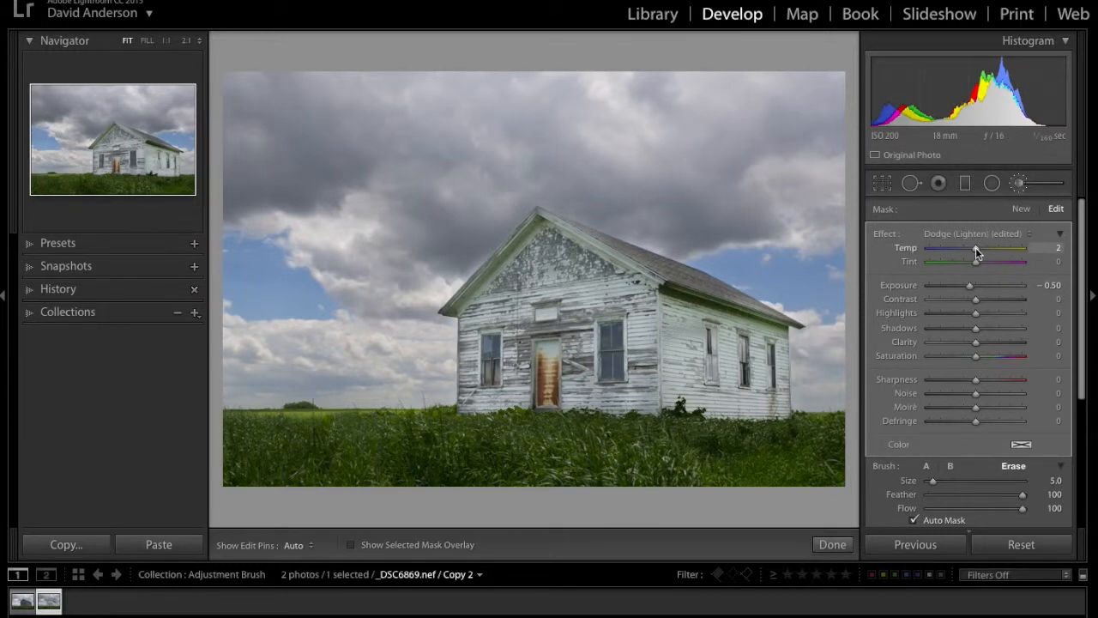
pyautogui.moveTo(976, 248)
pyautogui.mouseDown()
pyautogui.moveTo(941, 252)
pyautogui.moveTo(973, 252)
pyautogui.mouseUp()
pyautogui.moveTo(999, 254)
pyautogui.mouseDown()
pyautogui.moveTo(979, 255)
pyautogui.moveTo(988, 255)
pyautogui.mouseUp()
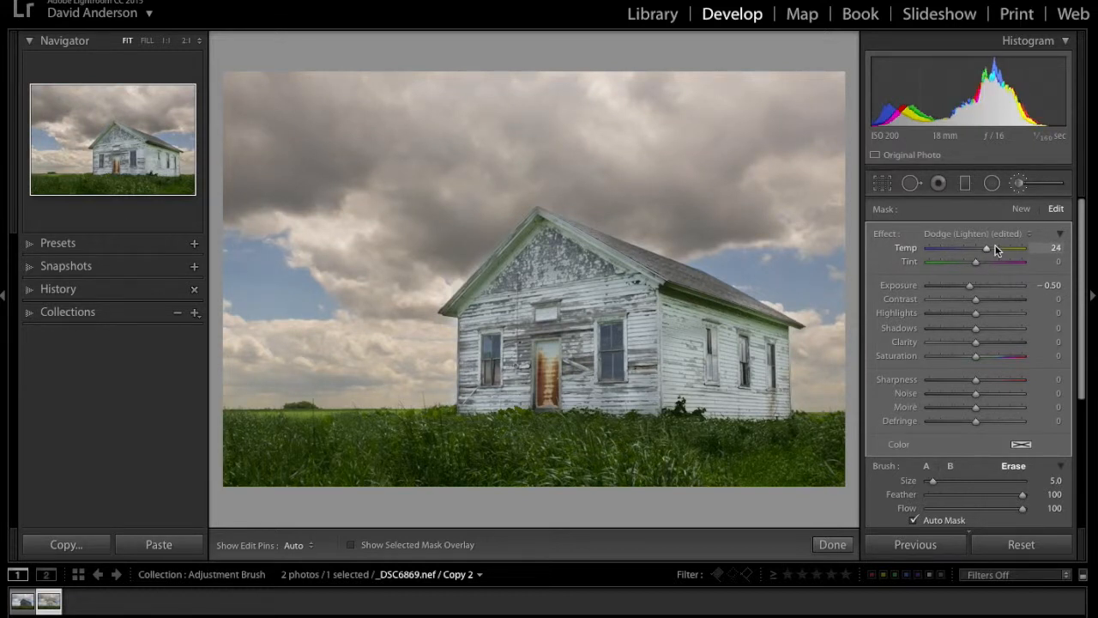
# Step: Finish the sky adjustment and compare before and after in the side-by-side and split views, returning to the single view
pyautogui.click(832, 546)
pyautogui.click(262, 546)
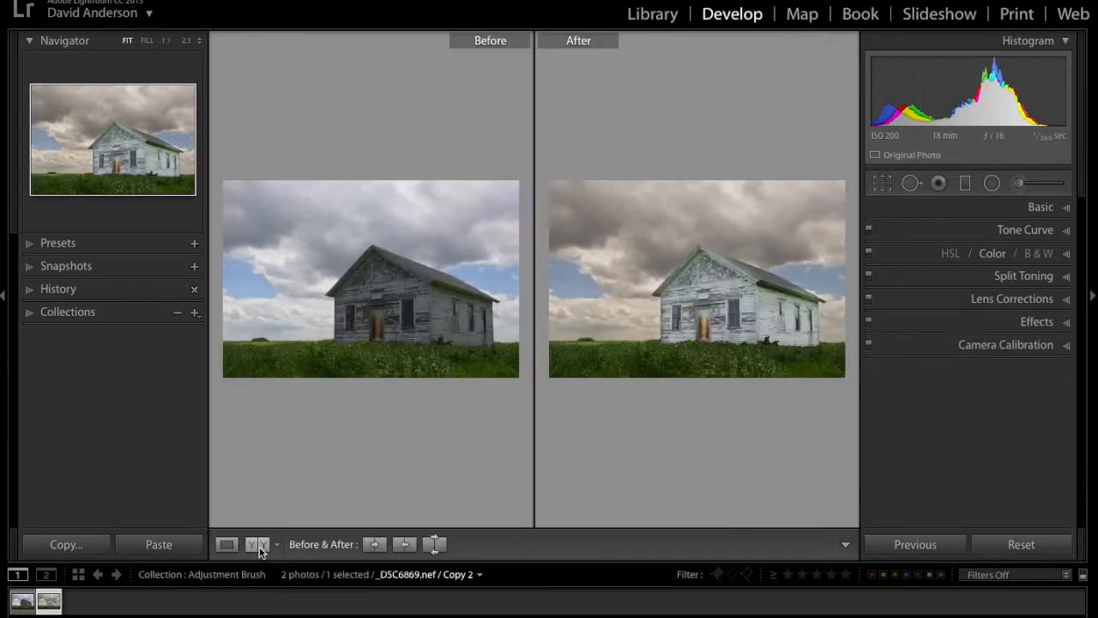
pyautogui.click(260, 548)
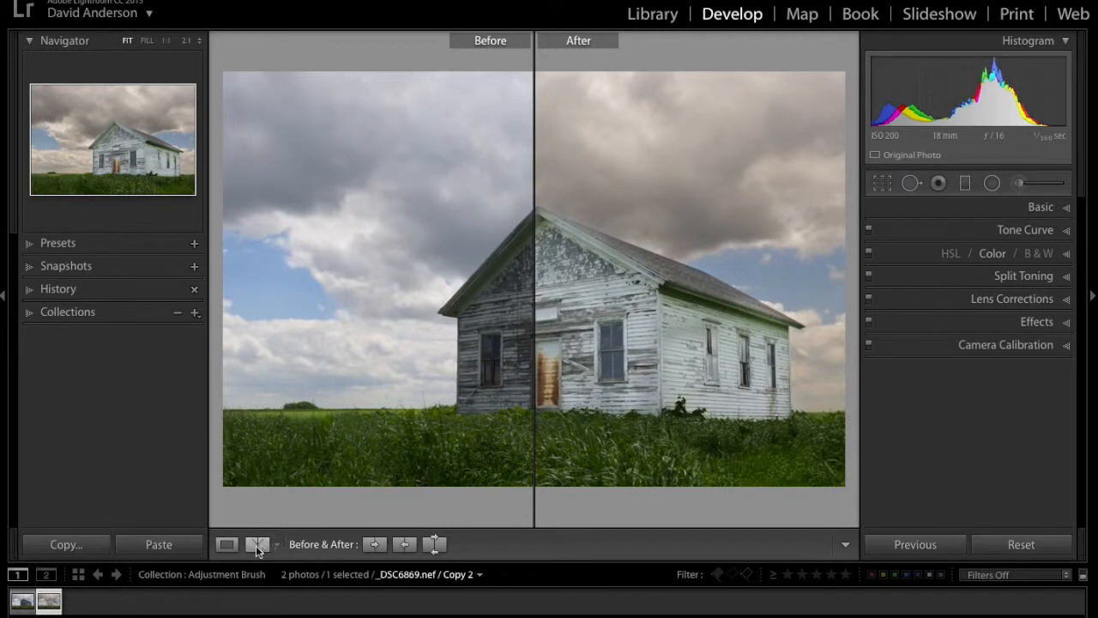
pyautogui.click(226, 545)
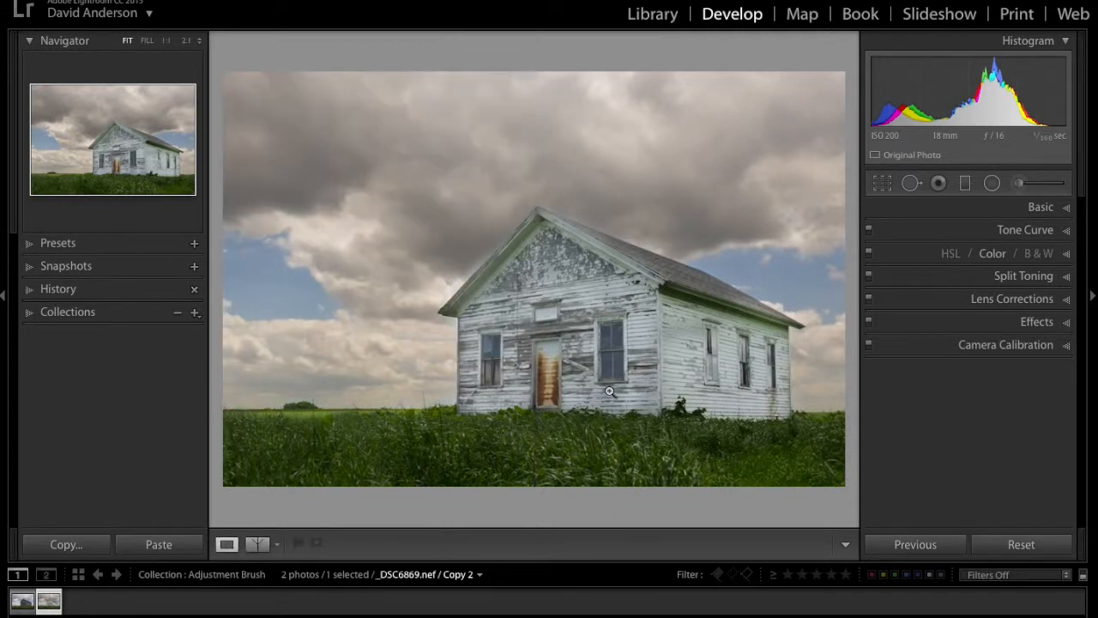
# Step: Start a new brush mask with Auto Mask on and paint over all the grass with the overlay shown
pyautogui.click(1029, 185)
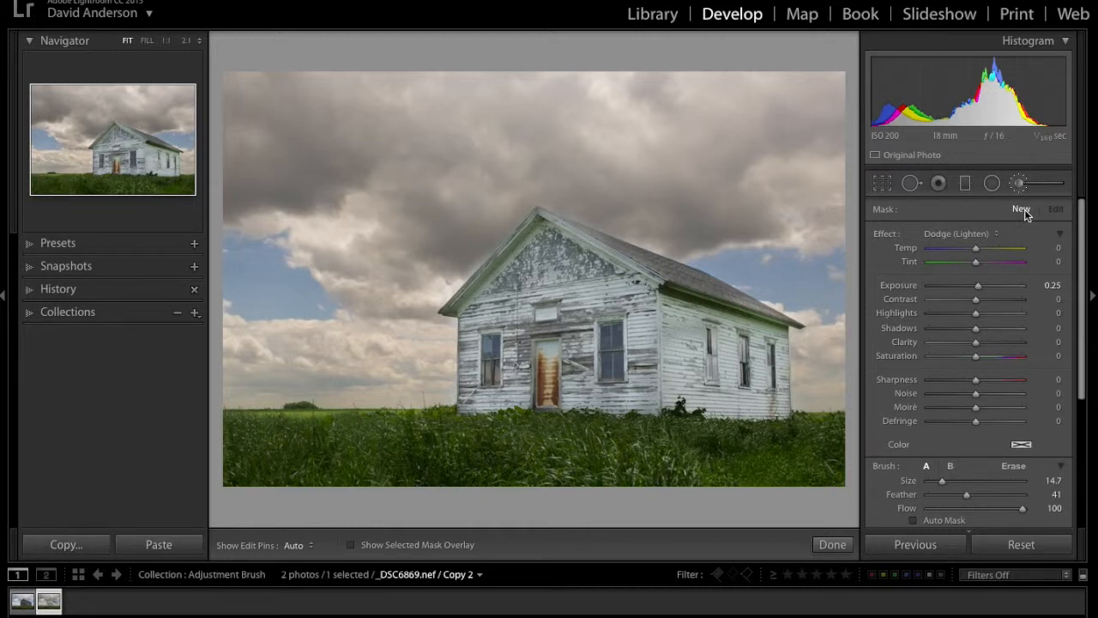
pyautogui.click(914, 520)
pyautogui.press('h')
pyautogui.moveTo(384, 427); pyautogui.dragTo(426, 429)
pyautogui.click(352, 545)
pyautogui.moveTo(420, 436)
pyautogui.mouseDown()
pyautogui.moveTo(834, 426)
pyautogui.moveTo(843, 444)
pyautogui.moveTo(832, 465)
pyautogui.moveTo(590, 485)
pyautogui.moveTo(230, 470)
pyautogui.mouseUp()
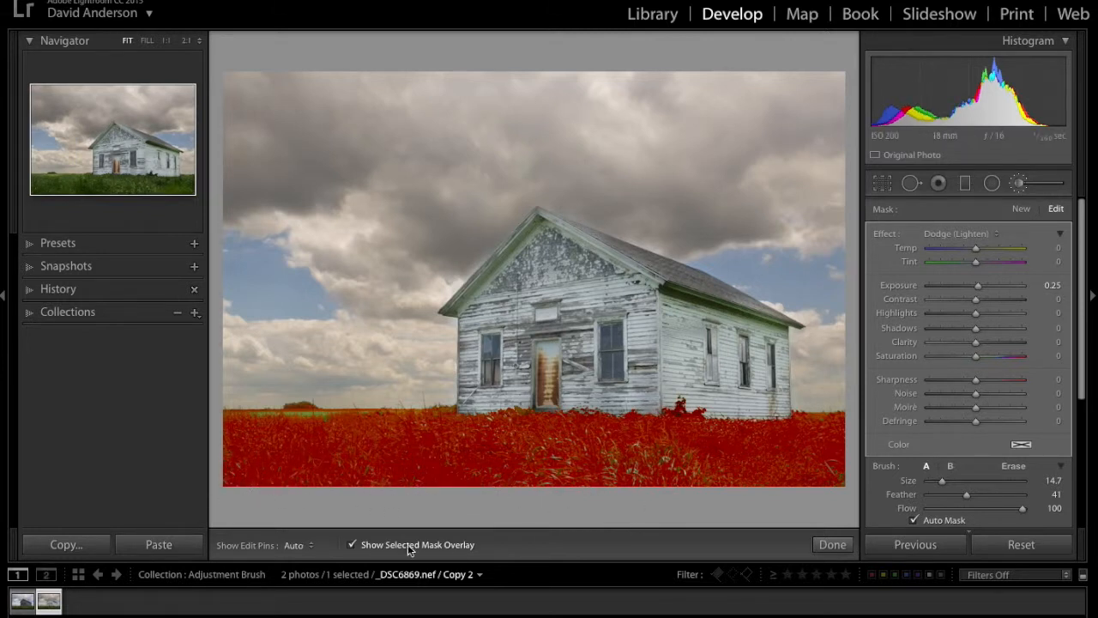
# Step: Hide the overlay and set the grass mask's exposure to -0.63 and clarity to -82
pyautogui.click(351, 546)
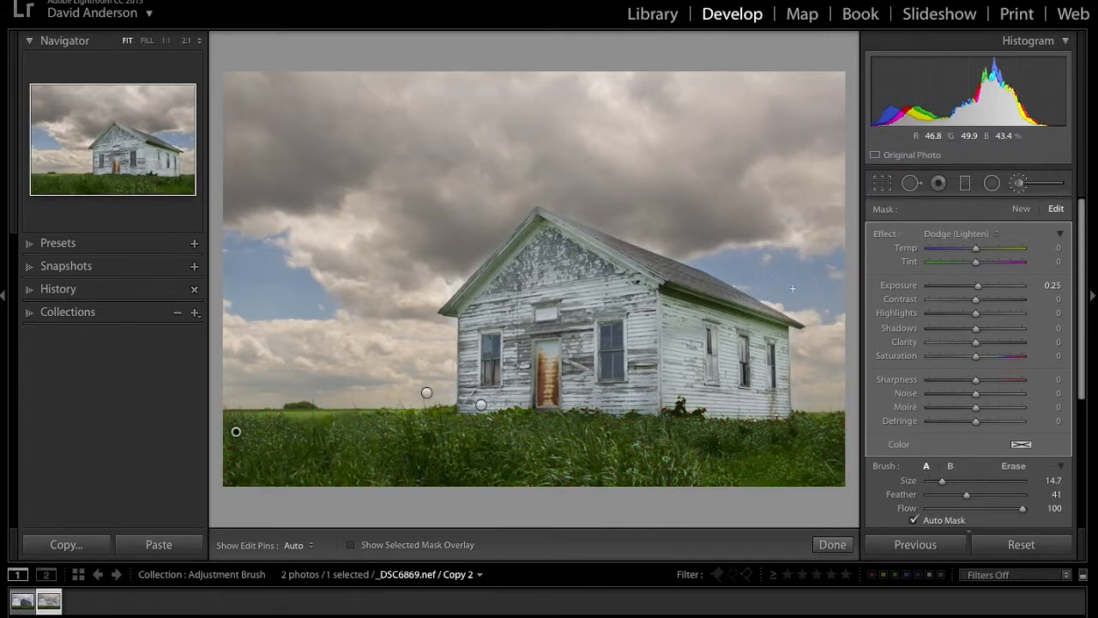
pyautogui.moveTo(981, 288); pyautogui.dragTo(970, 296)
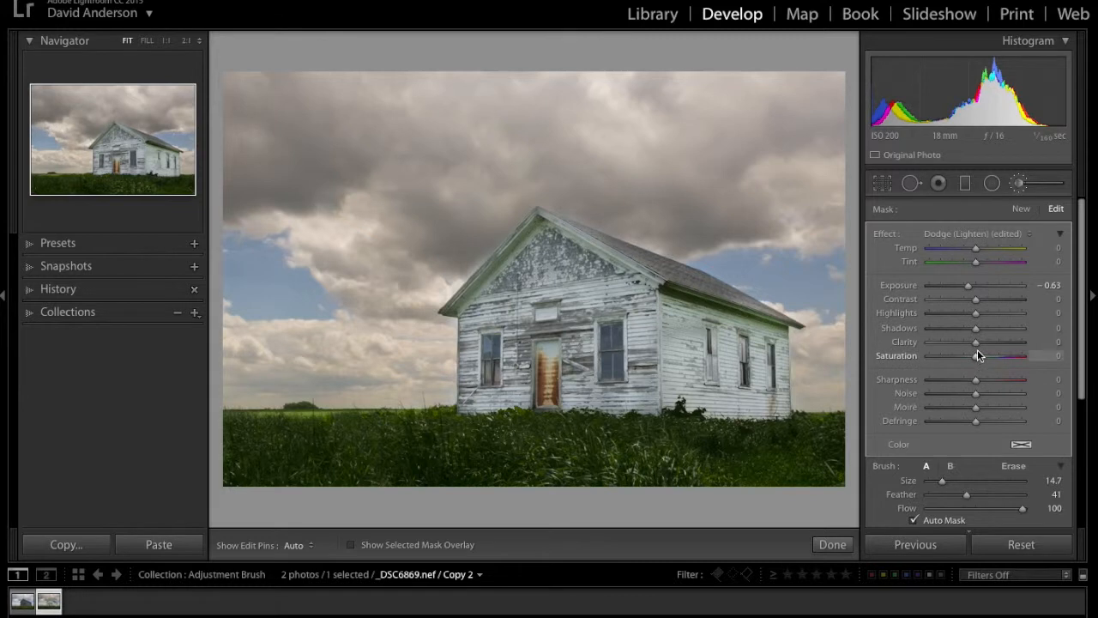
pyautogui.moveTo(976, 343); pyautogui.dragTo(956, 349)
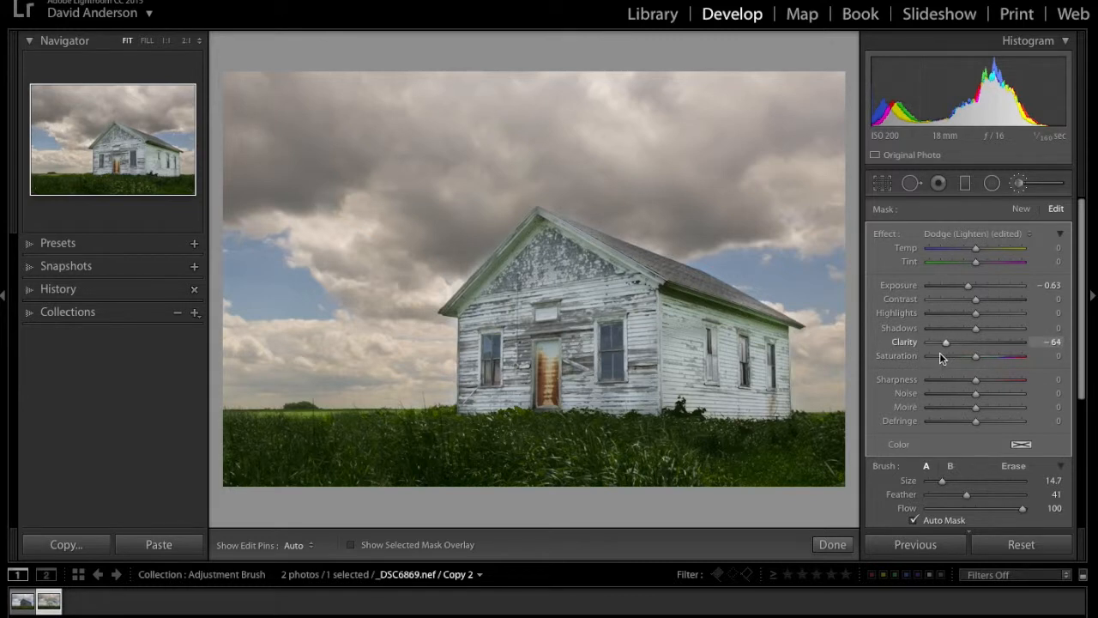
pyautogui.moveTo(932, 353); pyautogui.dragTo(937, 354)
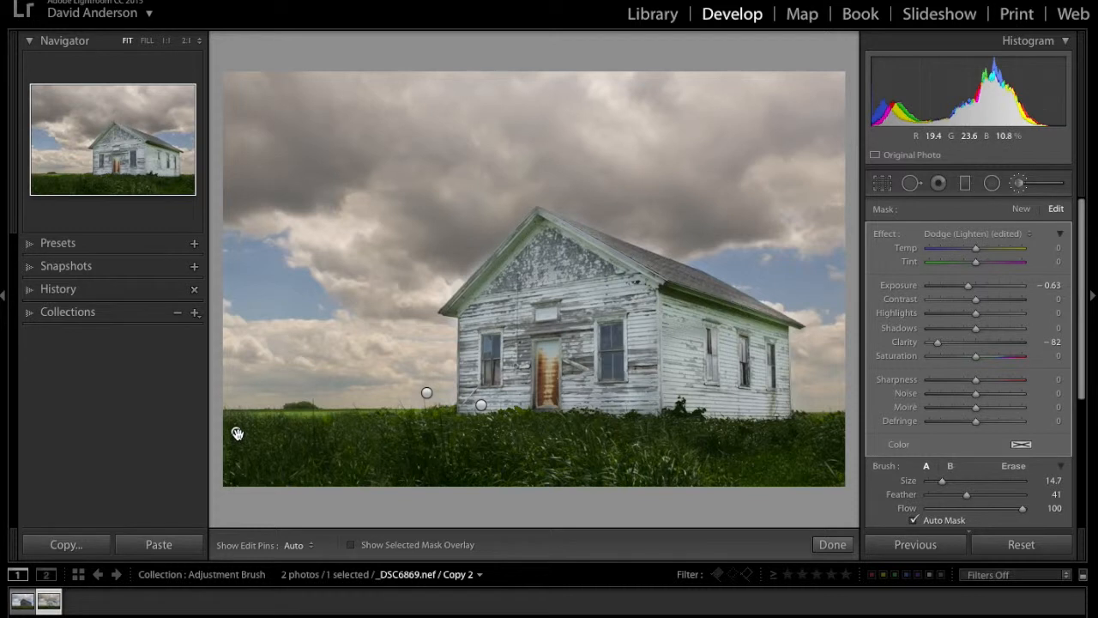
# Step: Reselect the sky mask, set its temperature to 37 and exposure to -0.64, and finish the brush adjustments
pyautogui.moveTo(238, 433)
pyautogui.moveTo(427, 395)
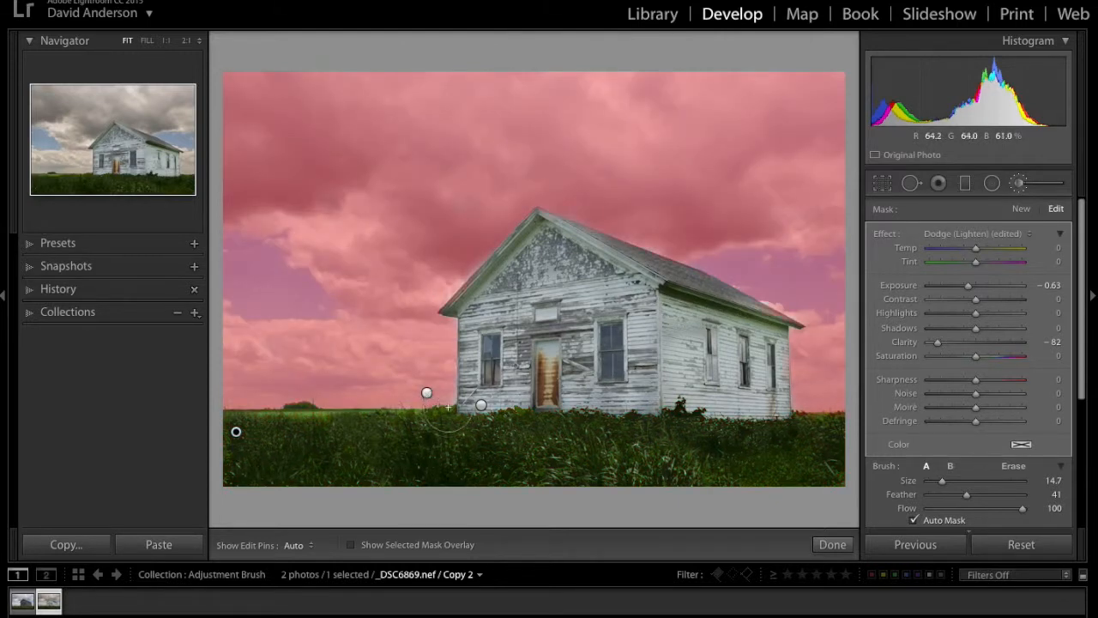
pyautogui.moveTo(483, 407)
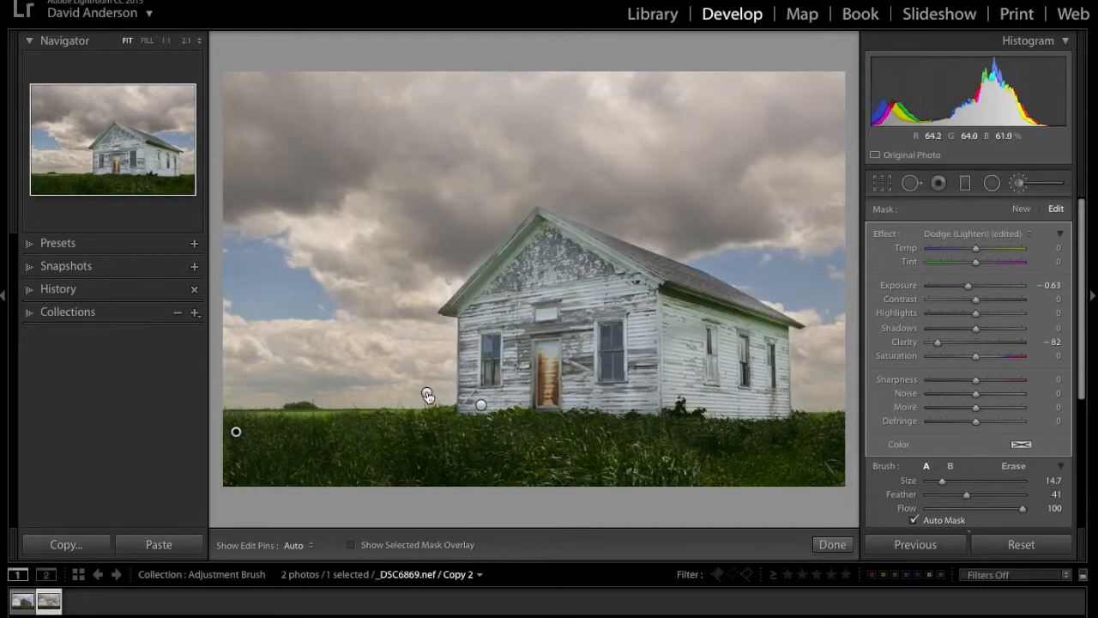
pyautogui.click(427, 395)
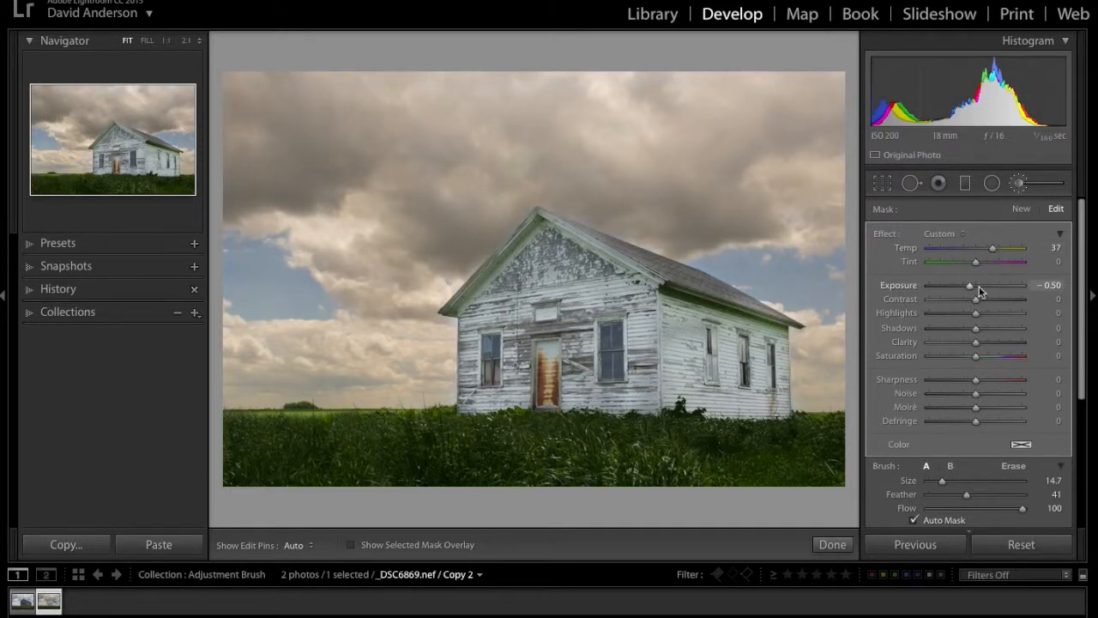
pyautogui.moveTo(970, 286); pyautogui.dragTo(968, 287)
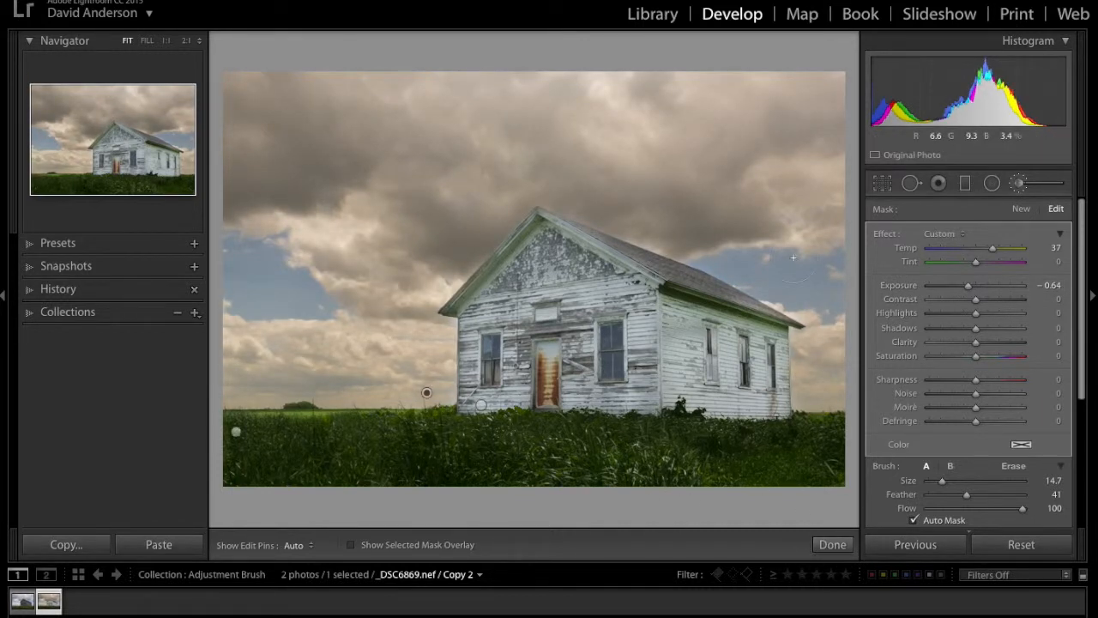
pyautogui.click(833, 546)
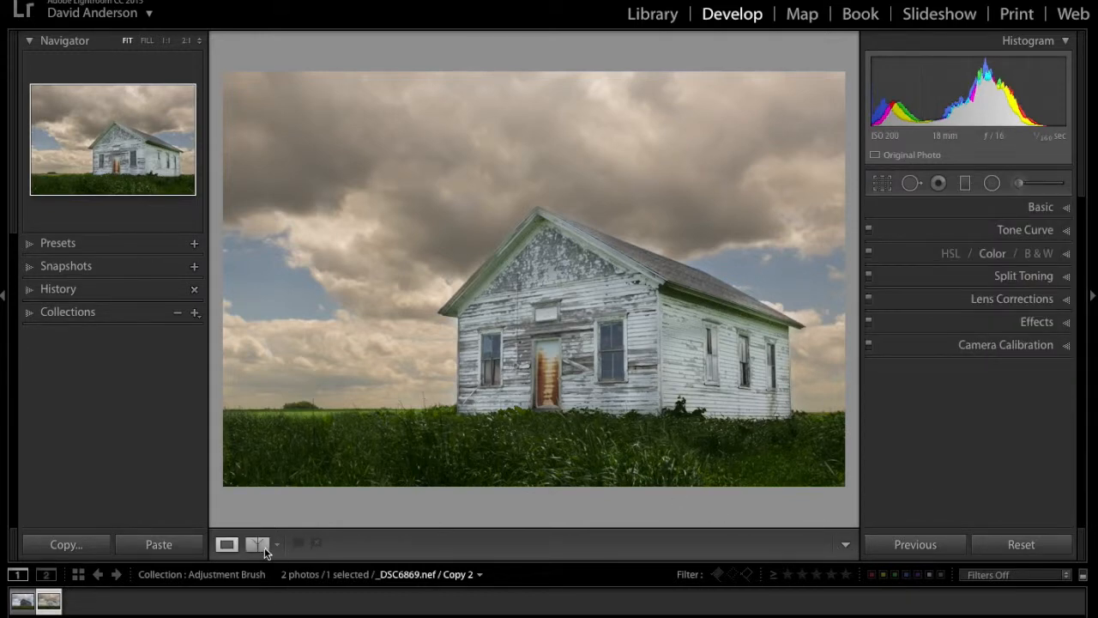
# Step: Compare before and after in the stacked and side-by-side views, and in the single view compare the original photo with the edited copy
pyautogui.click(258, 546)
pyautogui.click(257, 546)
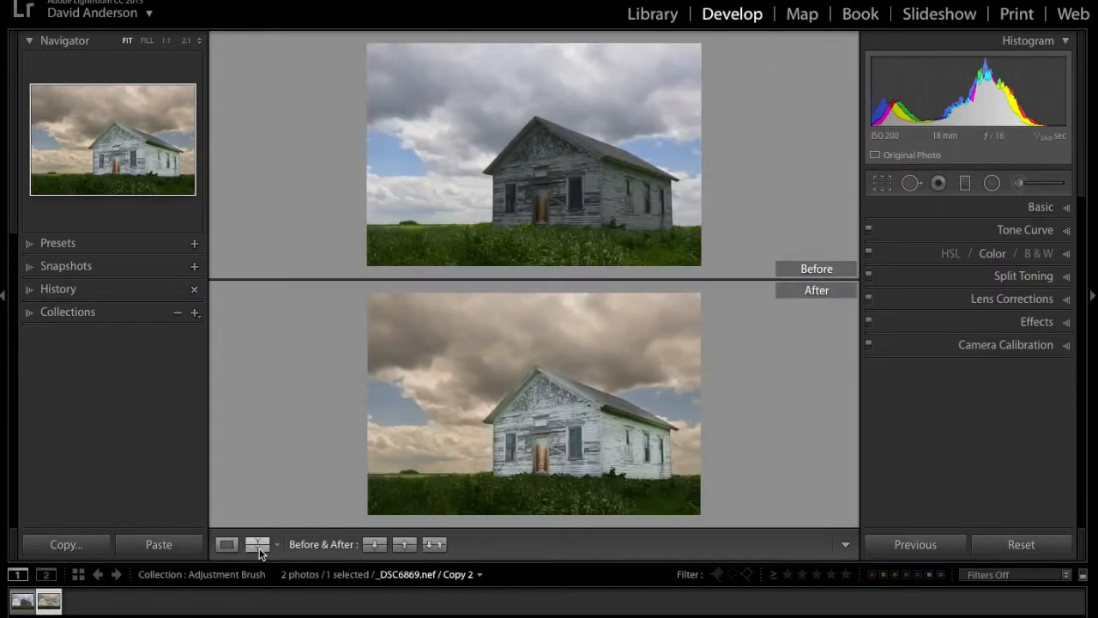
pyautogui.click(257, 545)
pyautogui.click(257, 546)
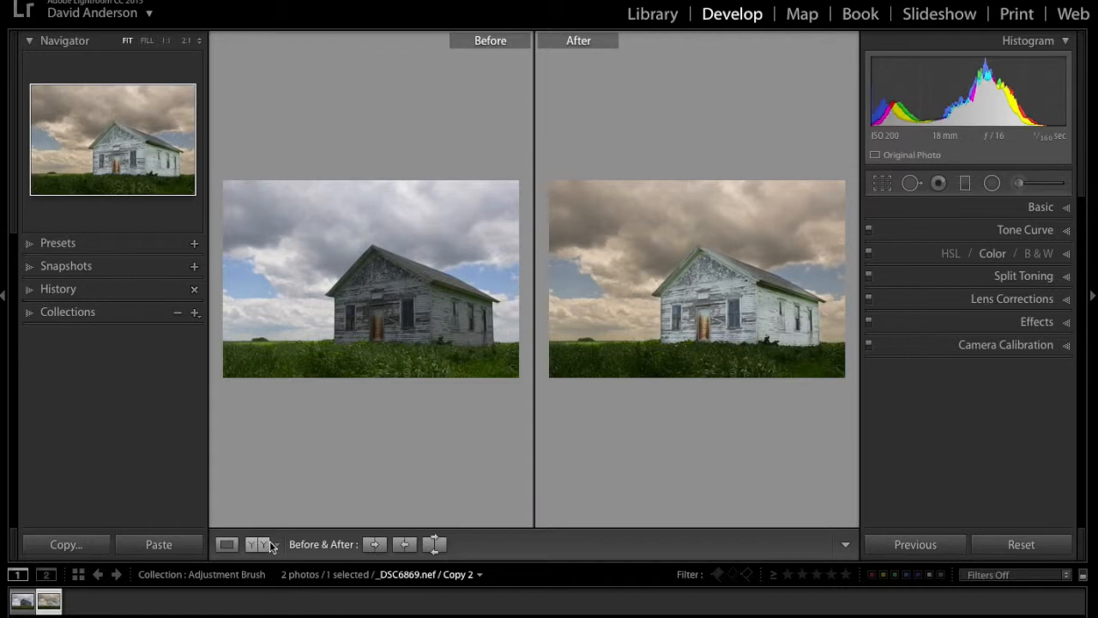
pyautogui.click(227, 546)
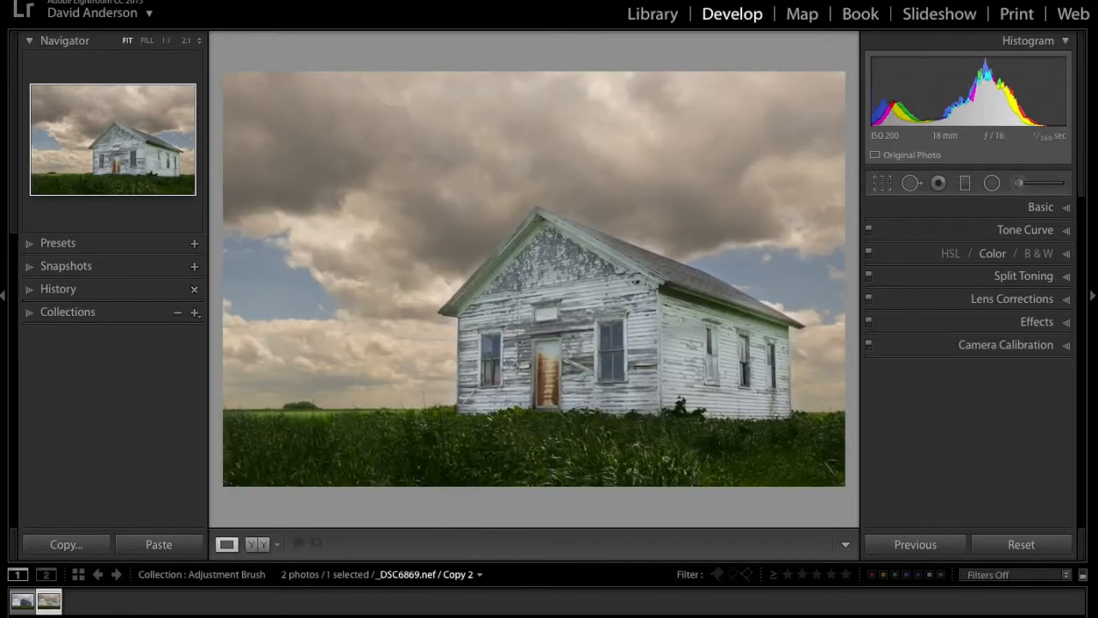
pyautogui.click(22, 603)
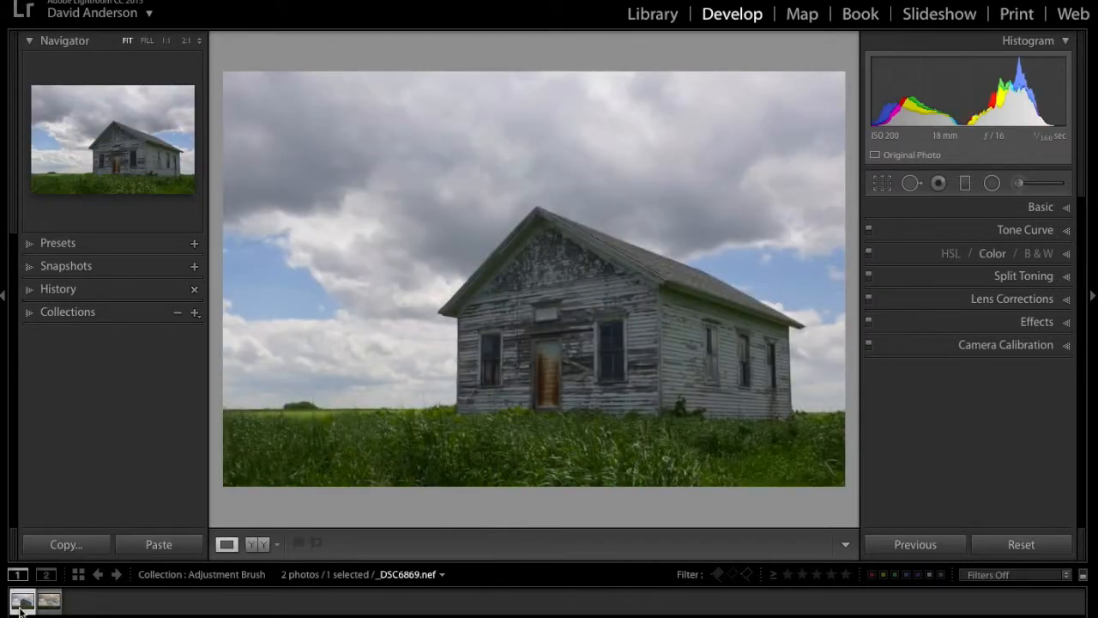
pyautogui.click(49, 603)
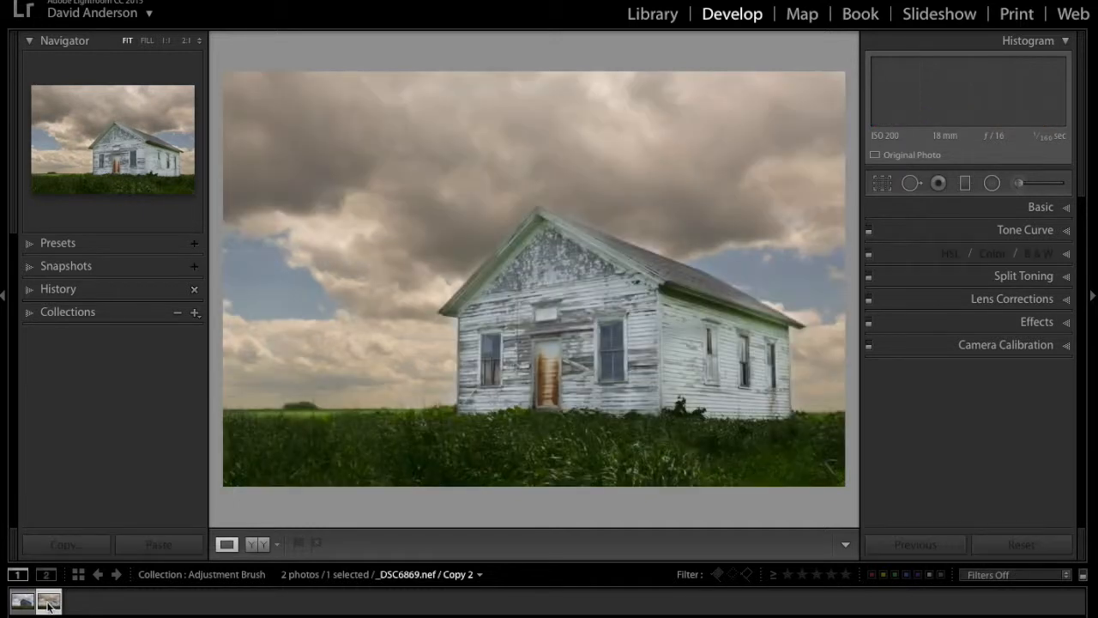